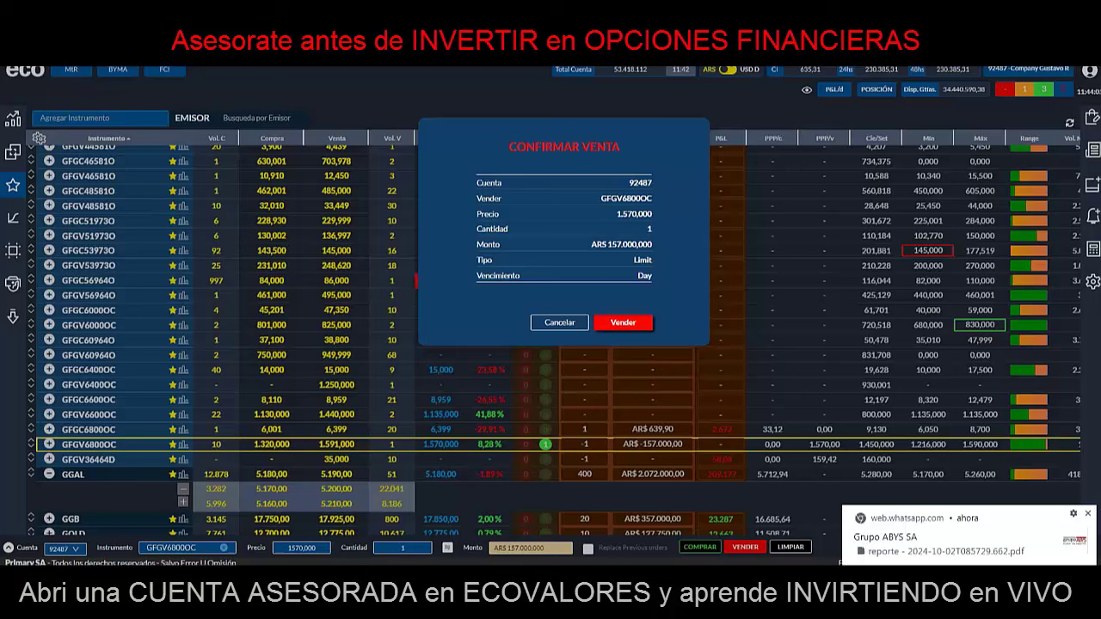
# - Confirm the GFGV6800OC put sale and bring up the orders and operations list showing its fill
pyautogui.press('Return')
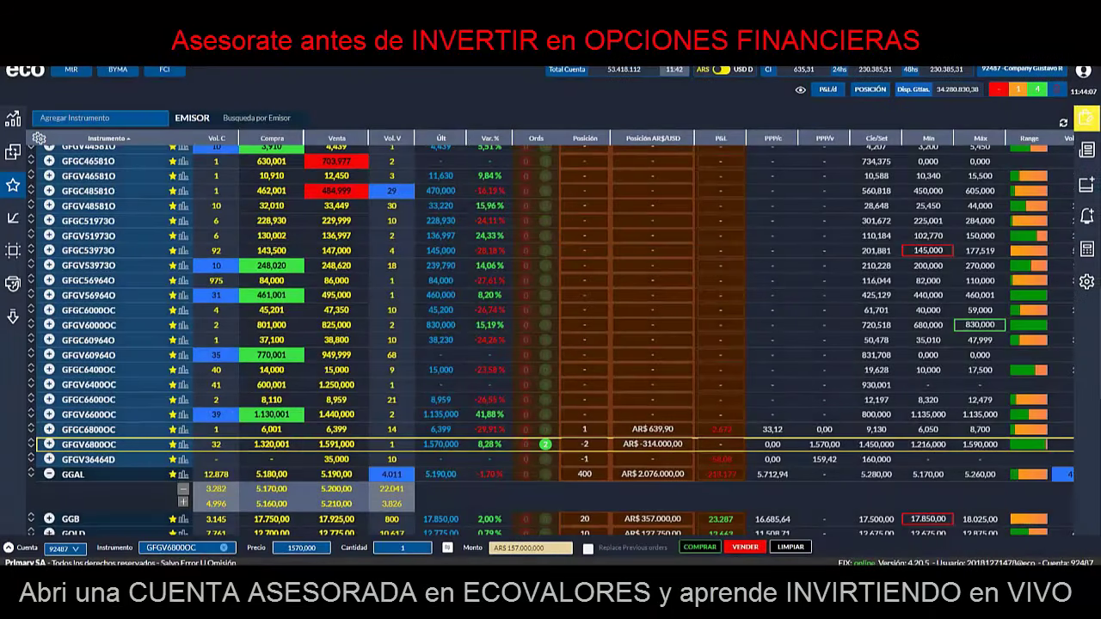
pyautogui.click(1086, 117)
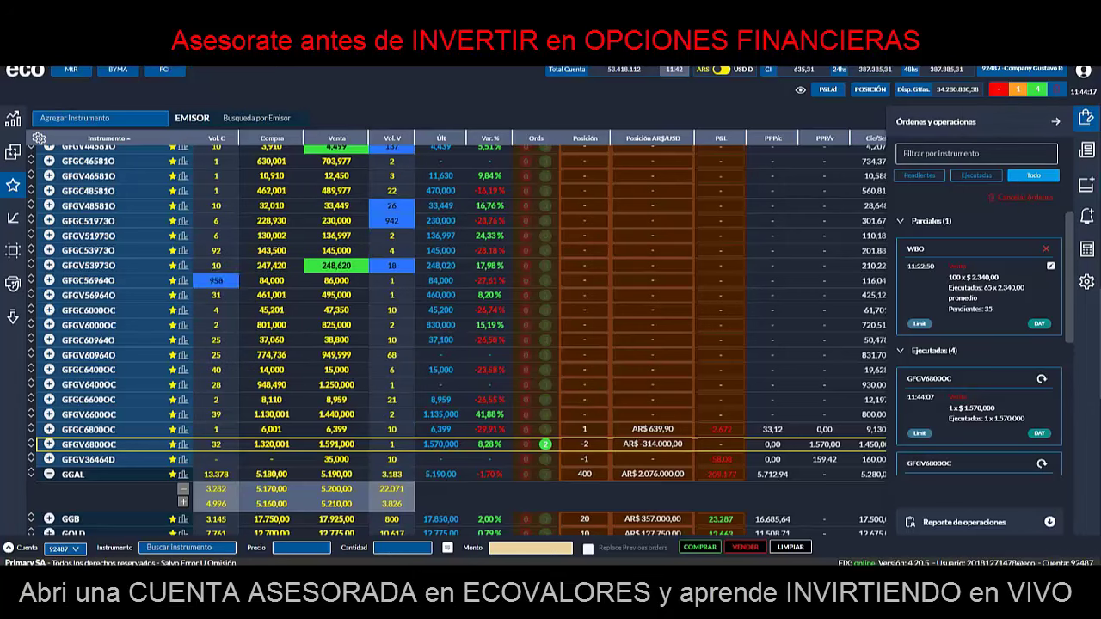
# - Close the orders and operations panel and scroll down the instrument table
pyautogui.click(1086, 117)
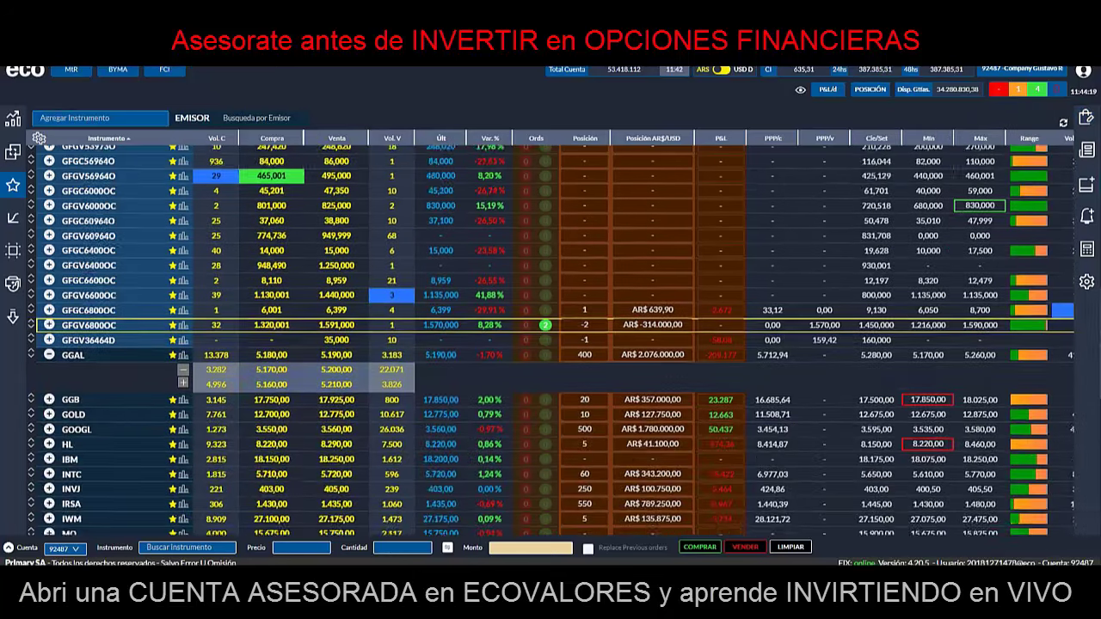
pyautogui.scroll(-3, 551, 341)
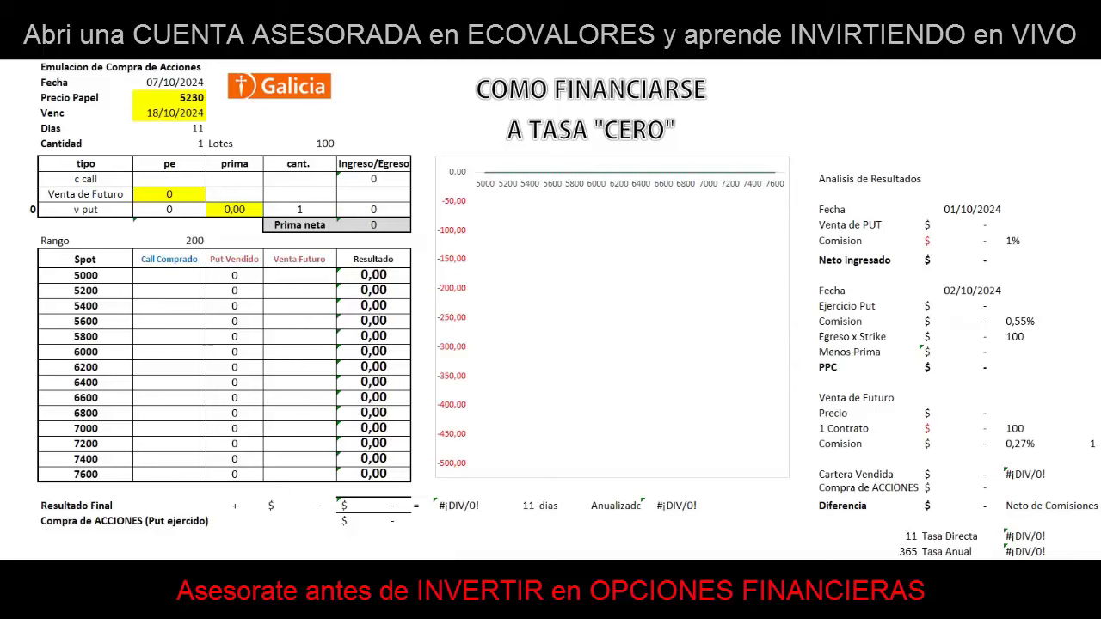
# - Set the v put 'pe' strike to 6.800 and the 'prima' premium to 1.570
pyautogui.click(169, 97)
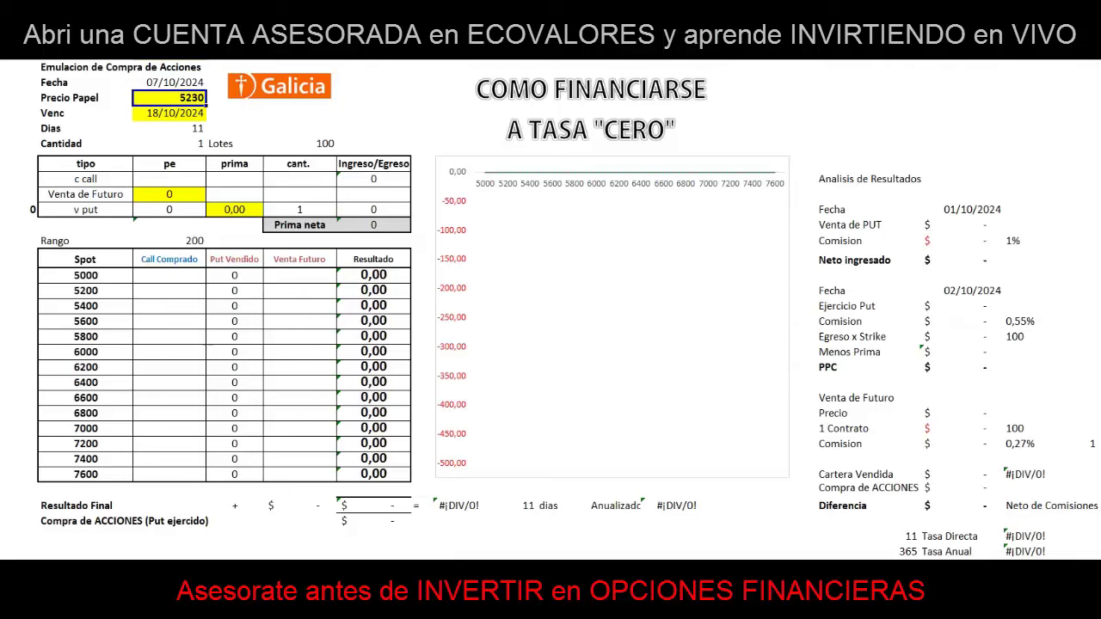
pyautogui.click(169, 209)
pyautogui.press('Delete')
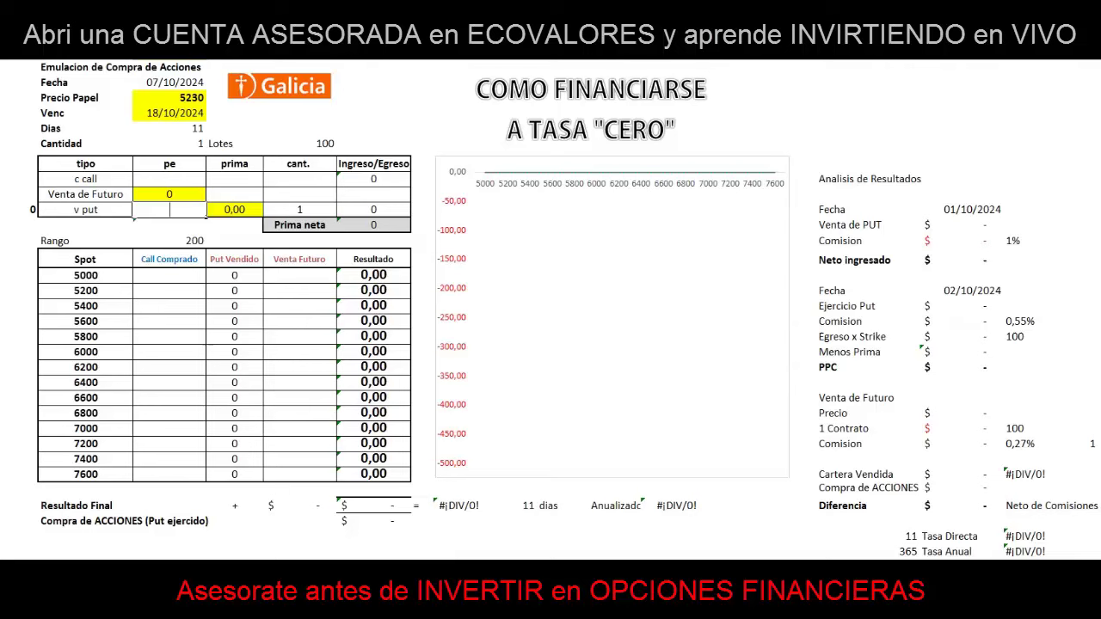
pyautogui.write('6.800')
pyautogui.press('Return')
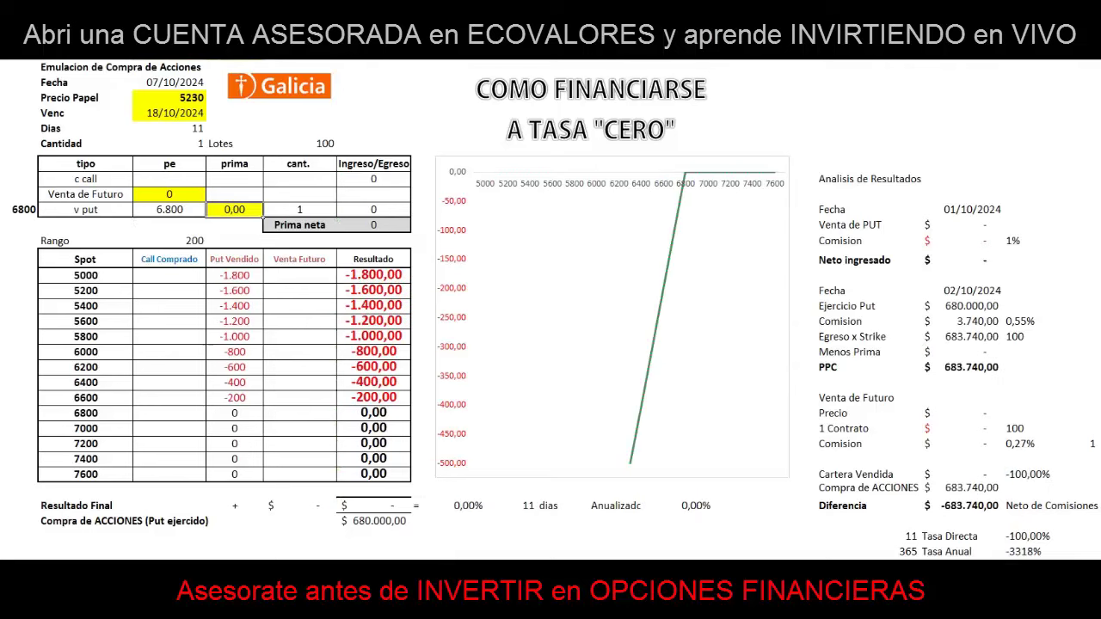
pyautogui.write('1.5')
pyautogui.write('70')
pyautogui.press('Return')
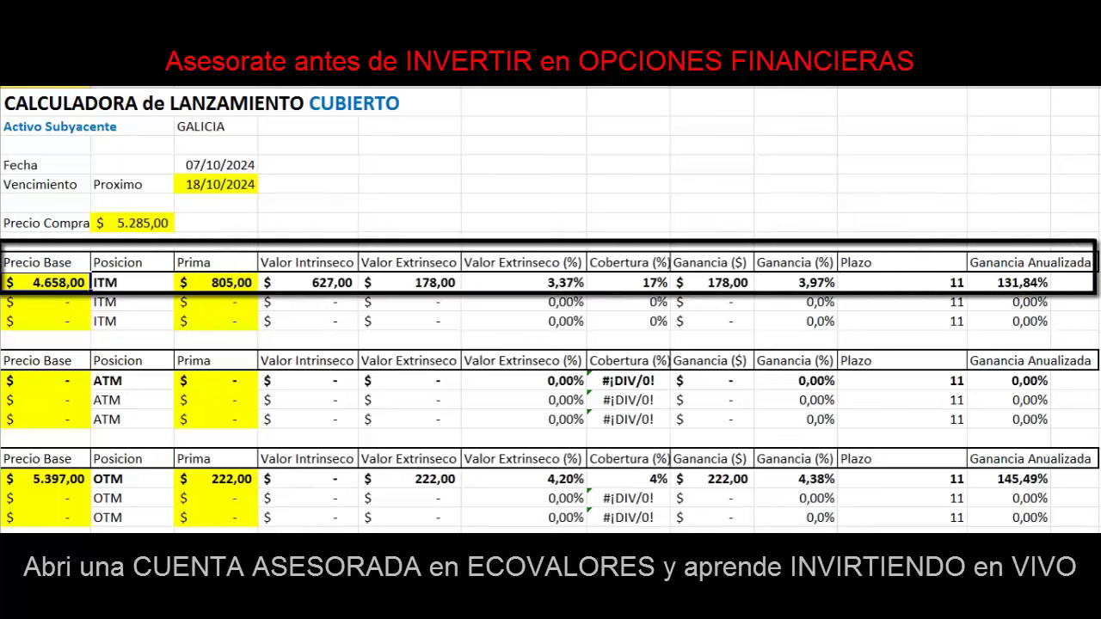
pyautogui.click(217, 282)
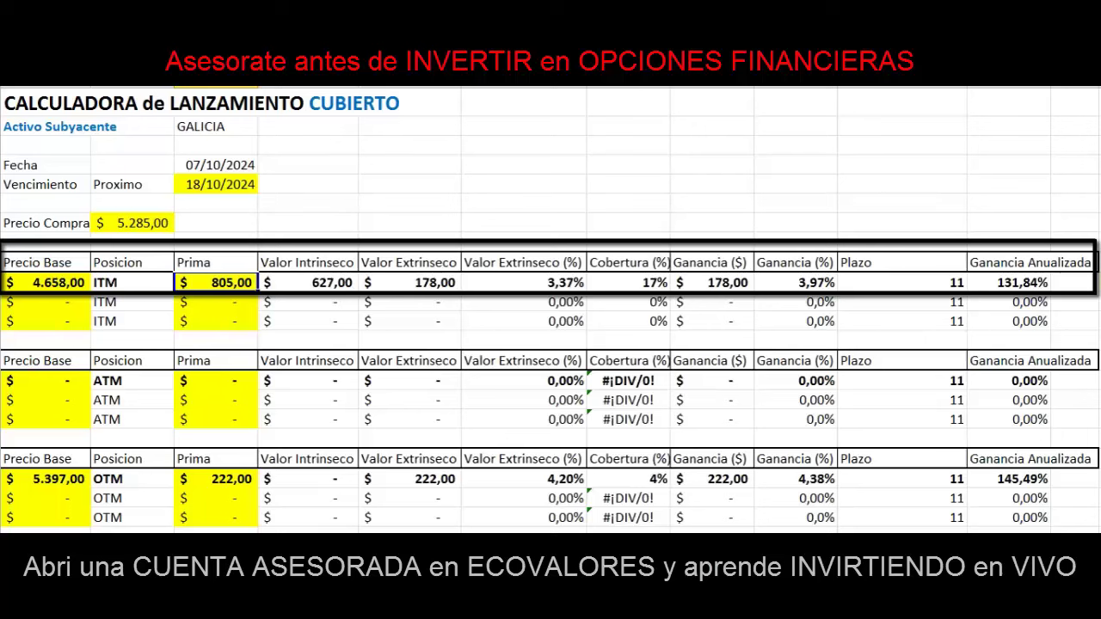
pyautogui.click(794, 283)
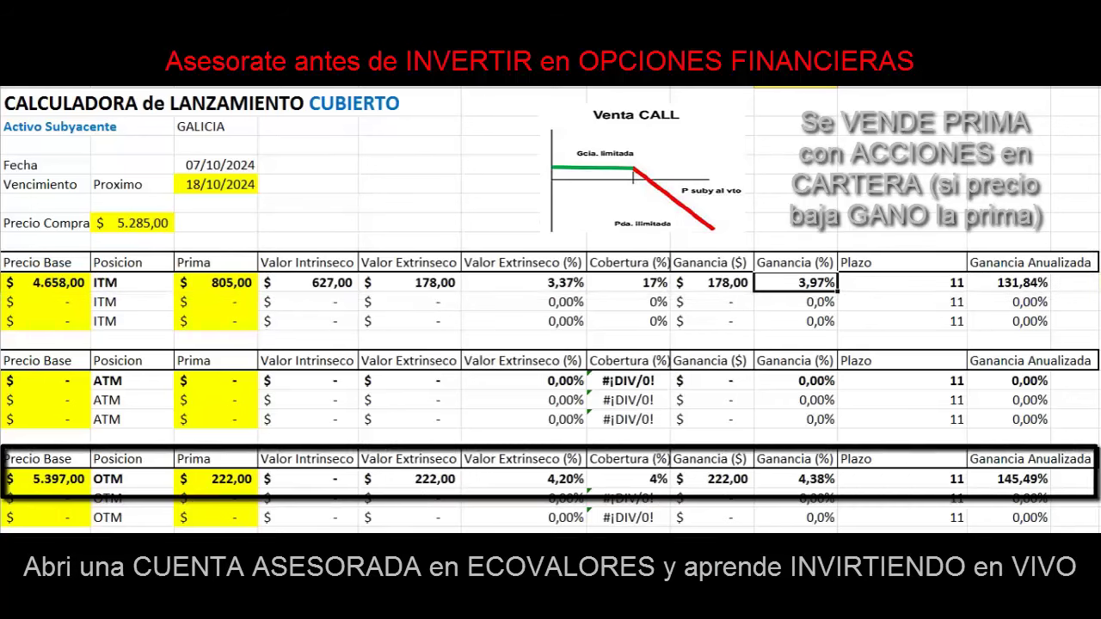
# - Review the OTM row's 5.397 base, 222 premium and 4,38% gain against the 5.285 purchase price
pyautogui.click(47, 478)
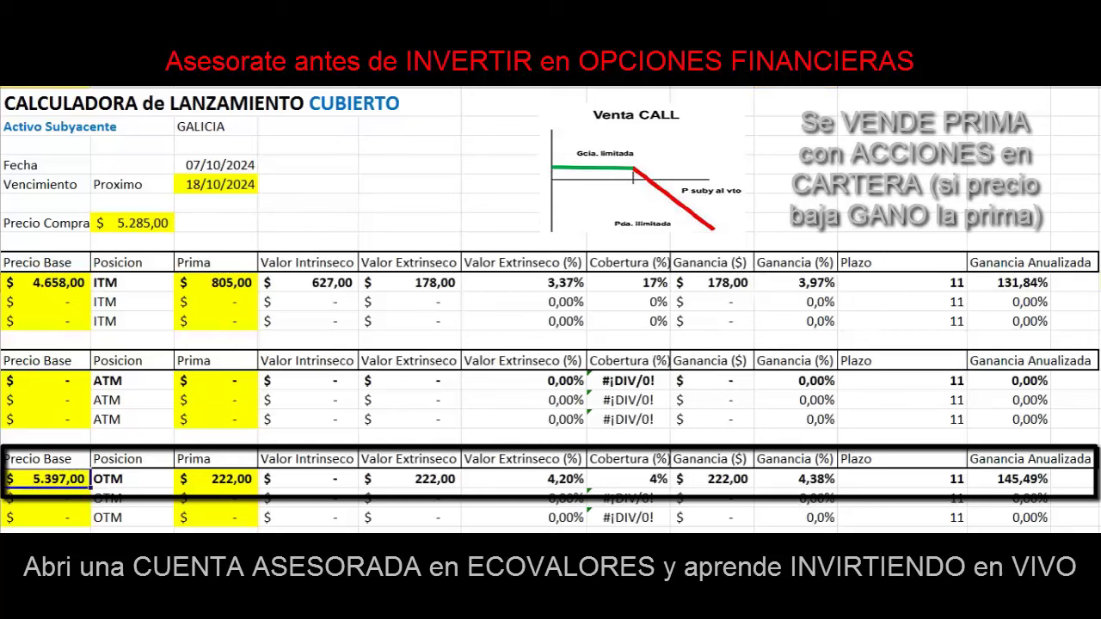
pyautogui.click(133, 223)
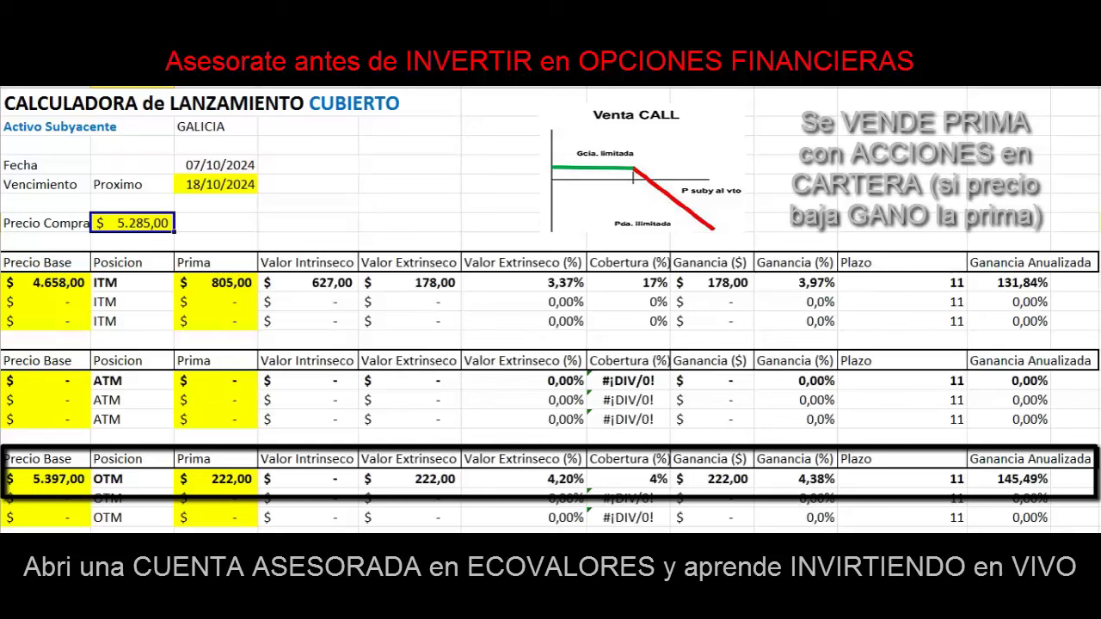
pyautogui.click(215, 478)
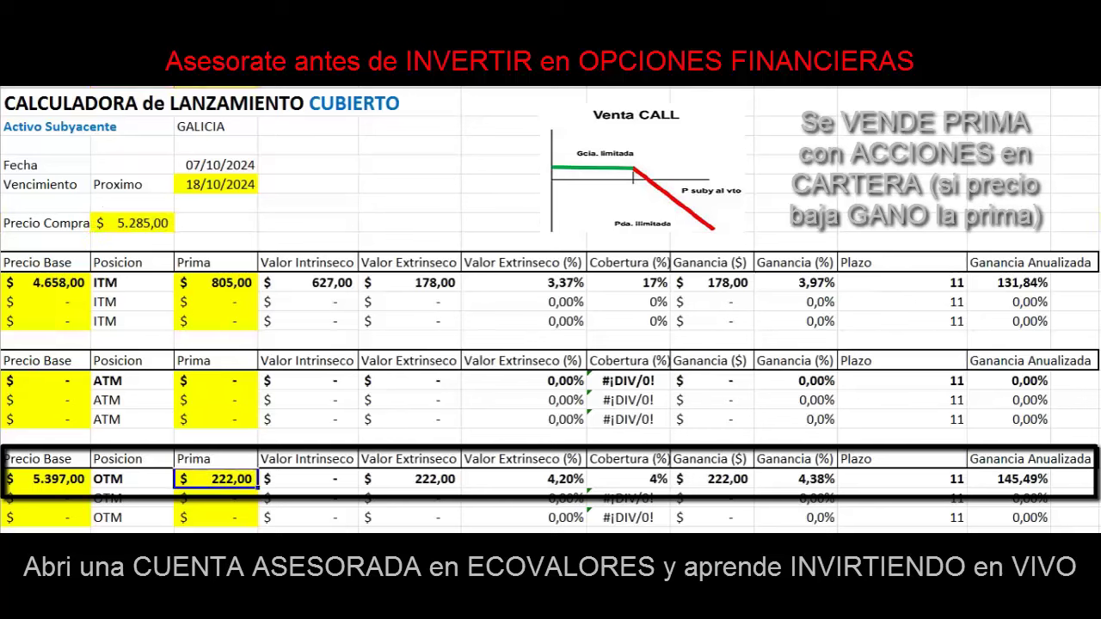
pyautogui.click(47, 478)
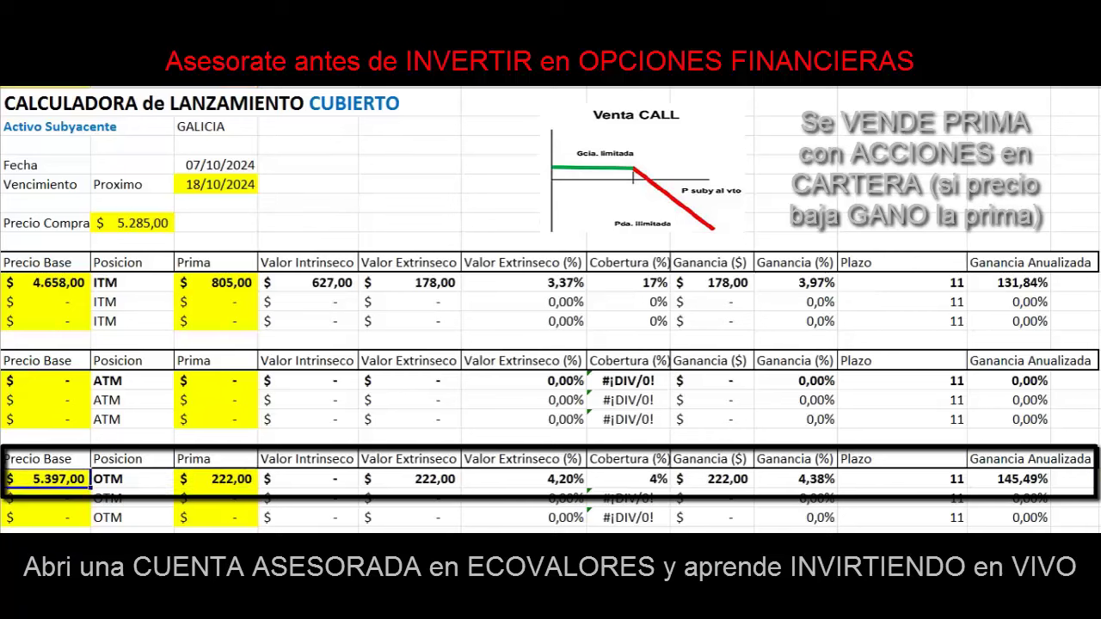
pyautogui.click(796, 478)
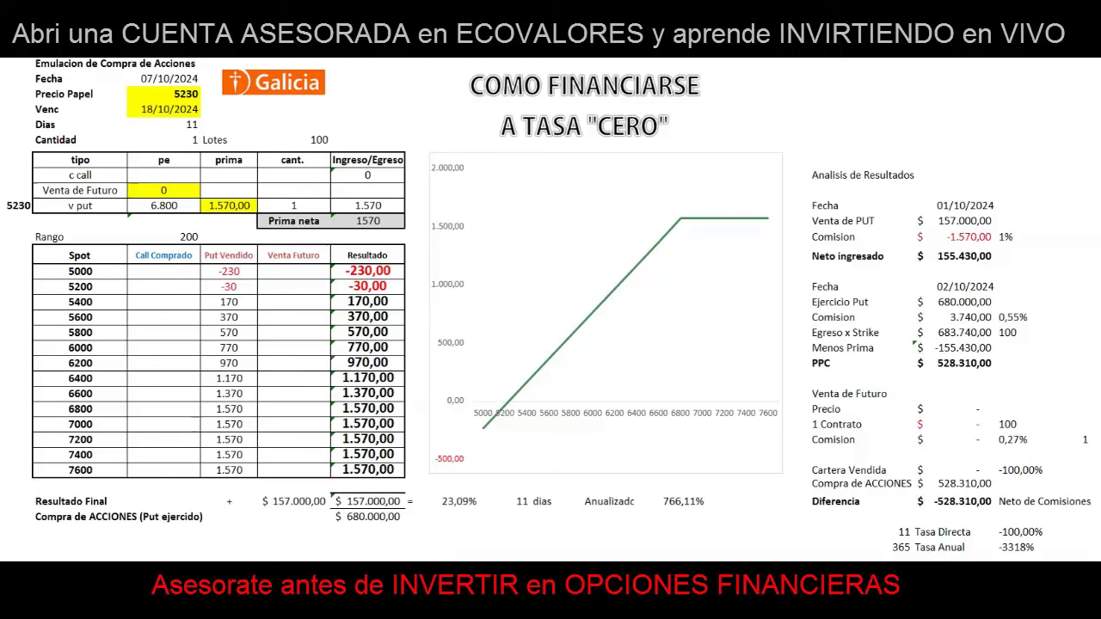
# - Enter 5600 as the yellow Venta de Futuro sale price
pyautogui.click(163, 190)
pyautogui.write('5600')
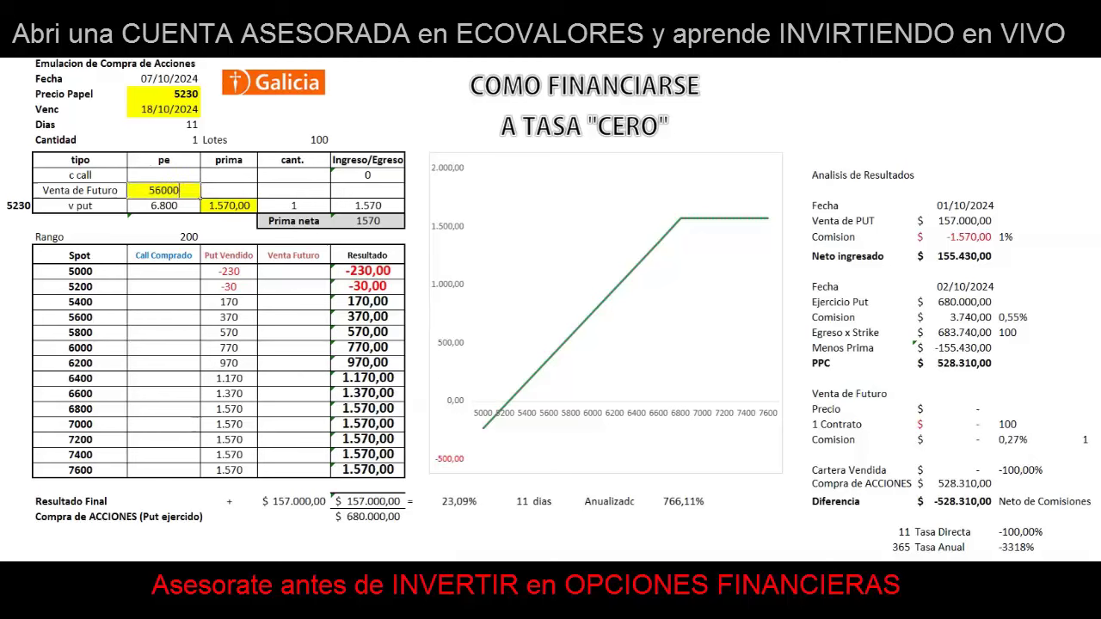
pyautogui.press('Return')
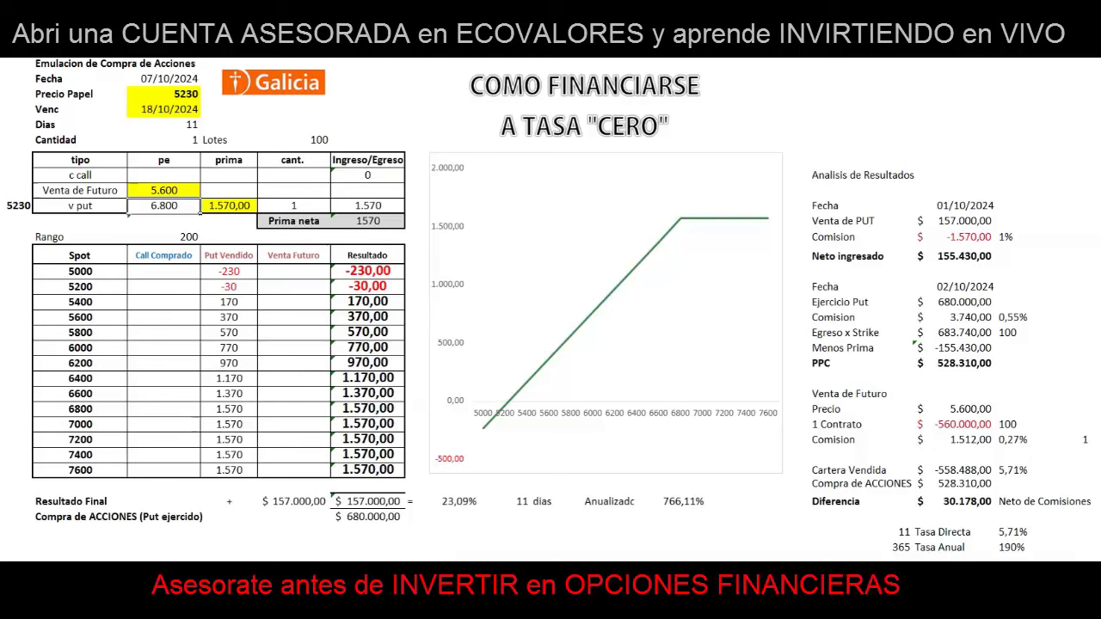